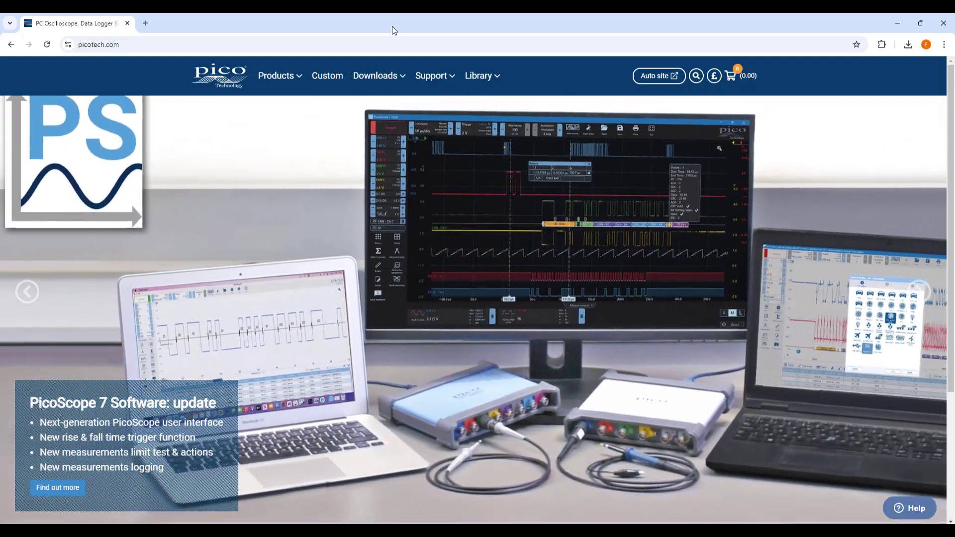
Step: Go to the Software page under Downloads on picotech.com
{"action": "left_click", "coordinate": [389, 78]}
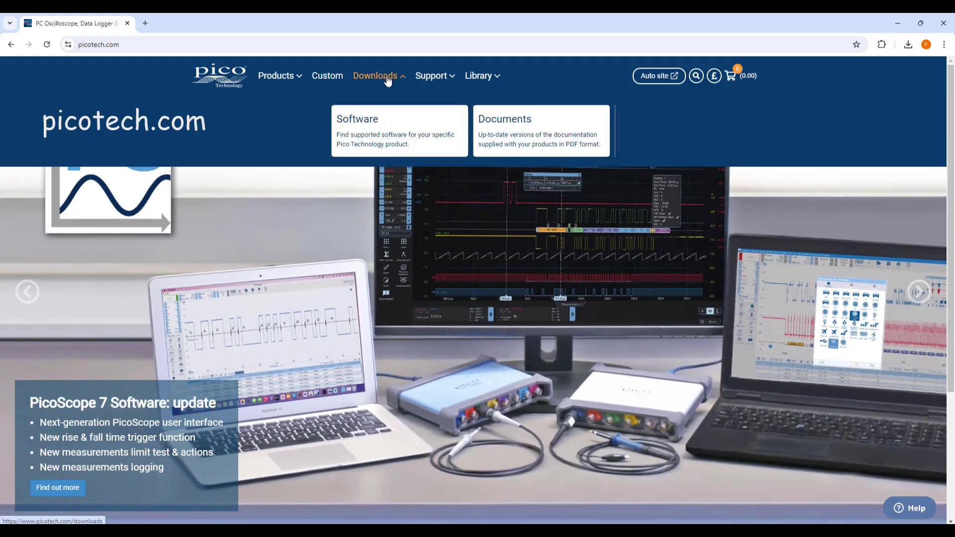
{"action": "left_click", "coordinate": [394, 133]}
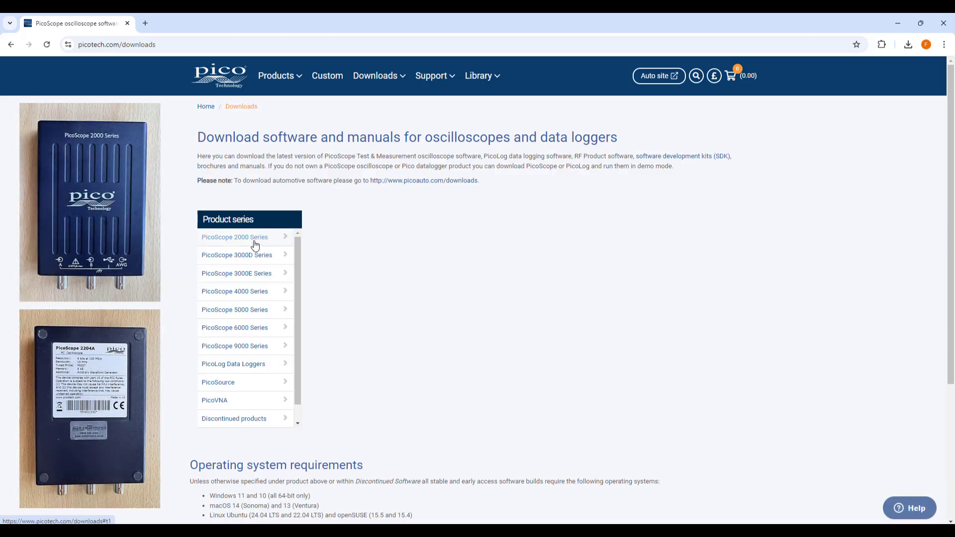
Step: Download PicoScope 7.1.29 (64-bit) for the PicoScope 2204A and run its installer
{"action": "left_click", "coordinate": [261, 239]}
{"action": "left_click", "coordinate": [368, 243]}
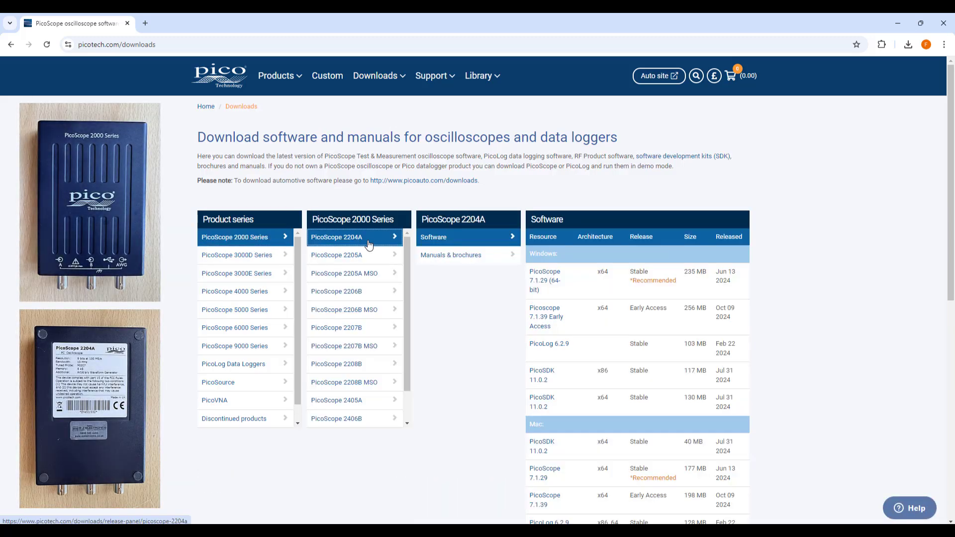
{"action": "left_click", "coordinate": [554, 286]}
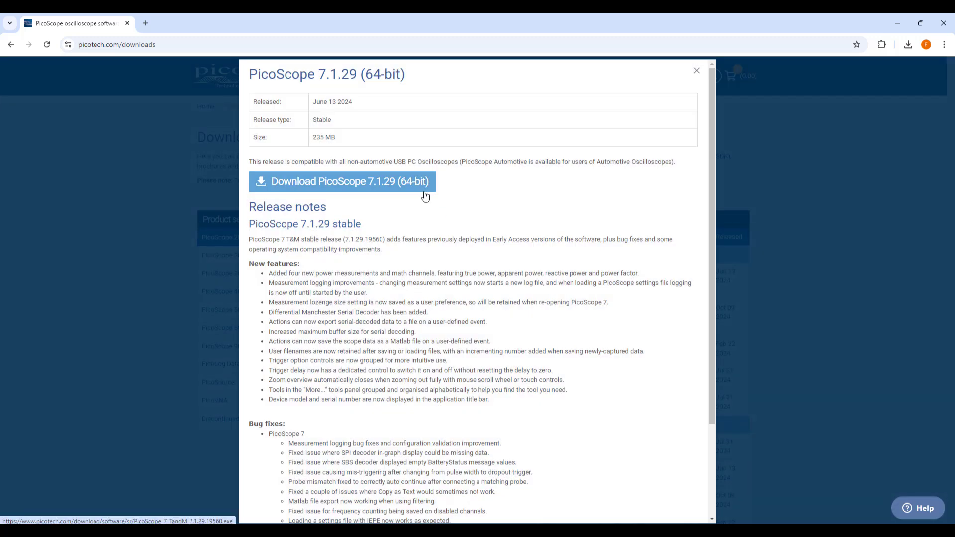
{"action": "left_click", "coordinate": [426, 196]}
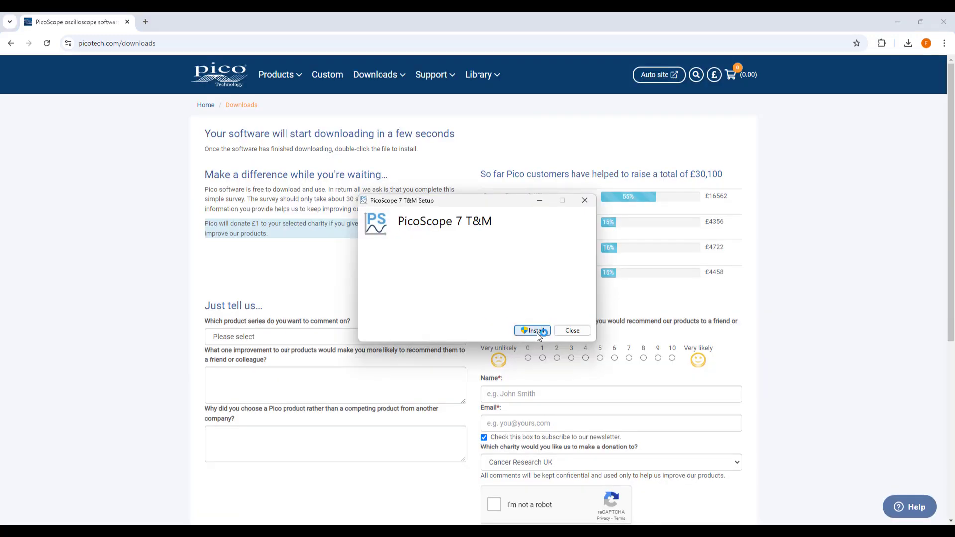
{"action": "left_click", "coordinate": [536, 331]}
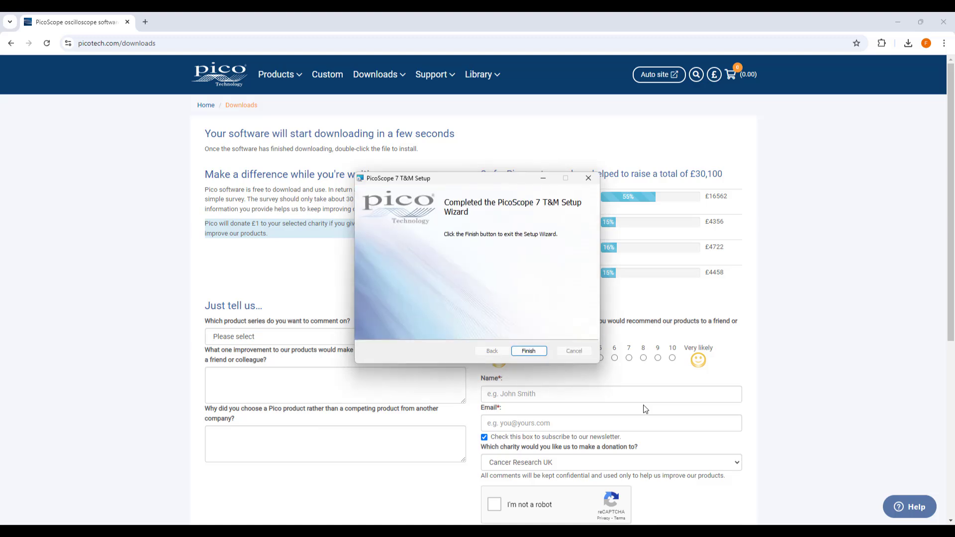
Step: Finish and close the installer, then launch PicoScope 7 T&M by searching 'pico' in Windows
{"action": "left_click", "coordinate": [531, 348]}
{"action": "left_click", "coordinate": [581, 332]}
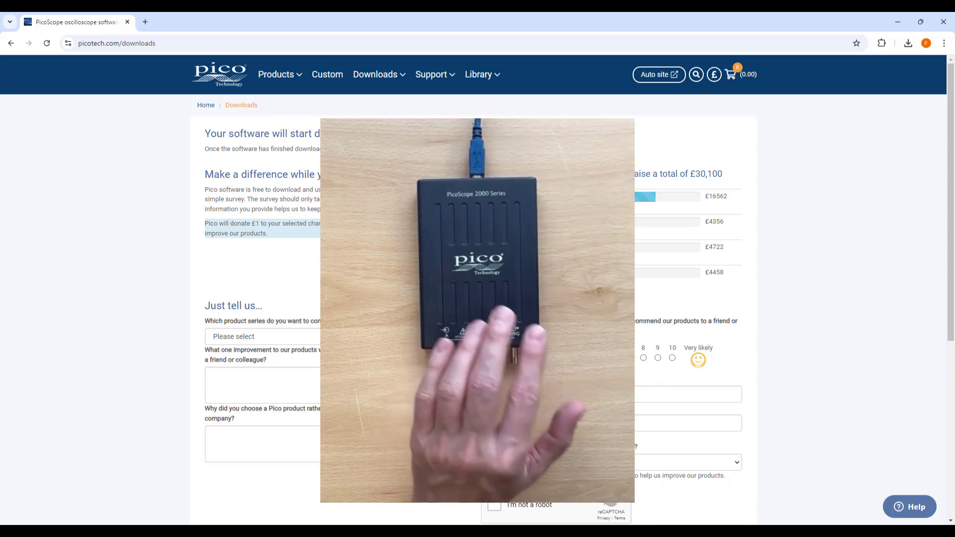
{"action": "key", "text": "super"}
{"action": "type", "text": "pico"}
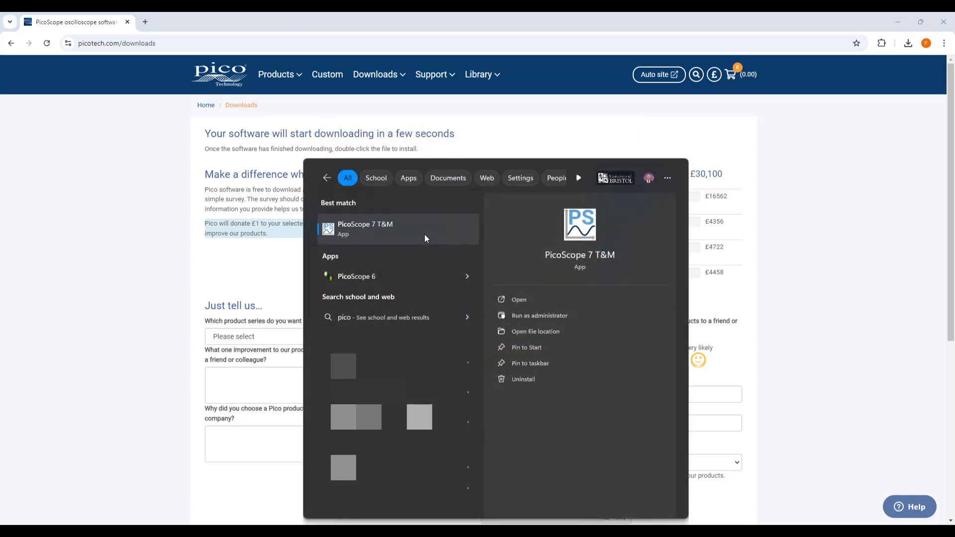
{"action": "left_click", "coordinate": [425, 235]}
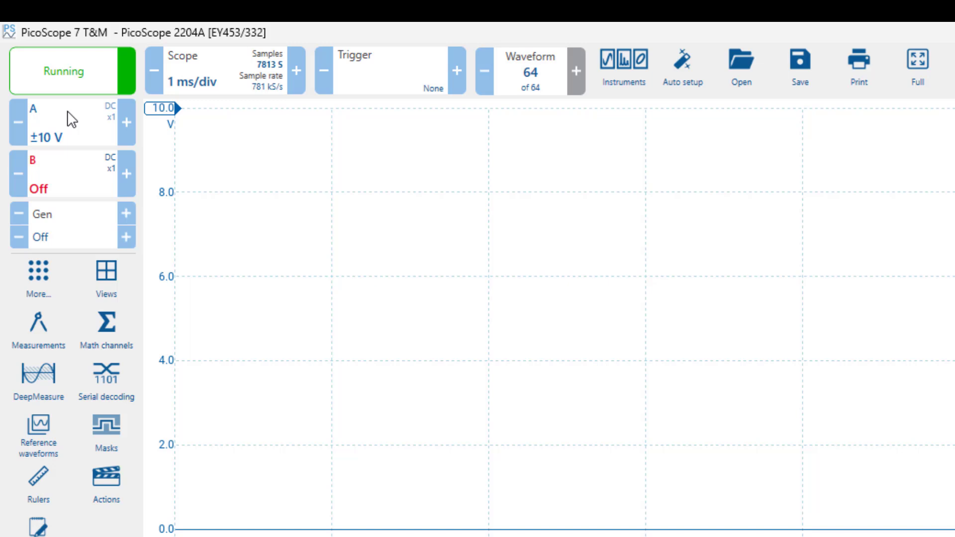
{"action": "left_click", "coordinate": [70, 119]}
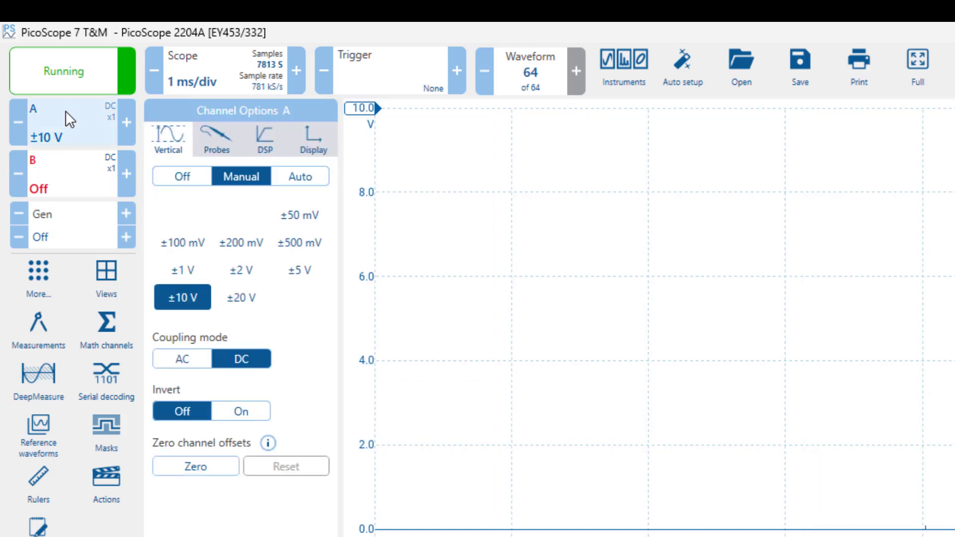
{"action": "left_click", "coordinate": [65, 111]}
{"action": "left_click", "coordinate": [75, 171]}
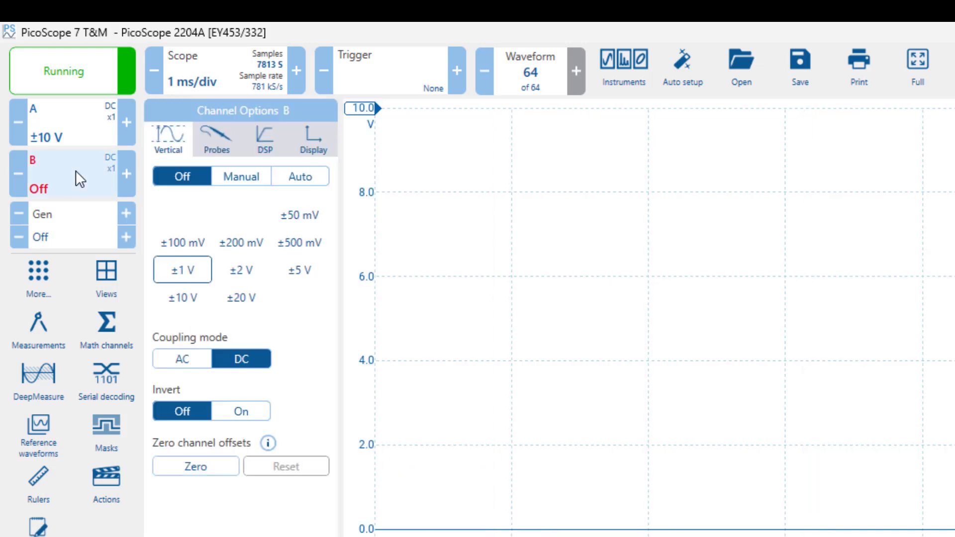
{"action": "left_click", "coordinate": [76, 171]}
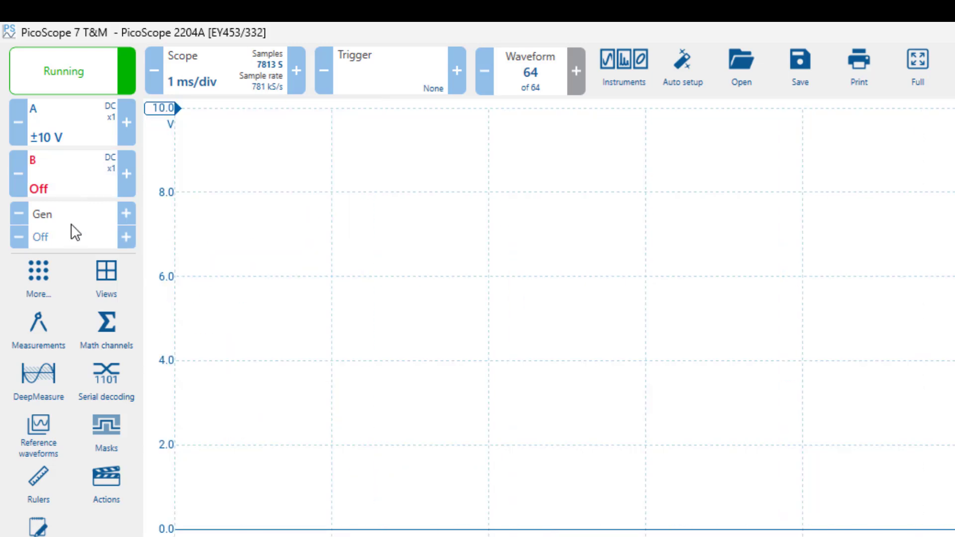
{"action": "left_click", "coordinate": [75, 230]}
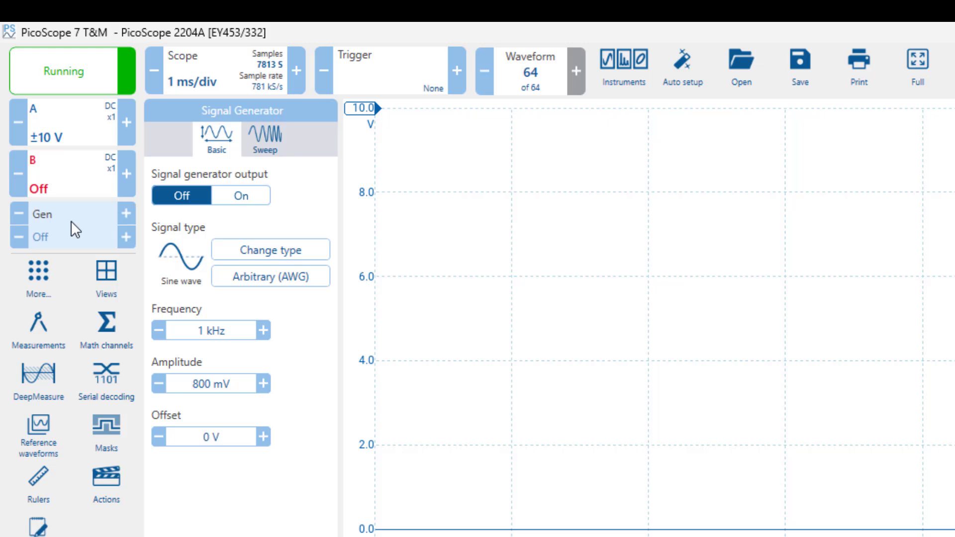
{"action": "left_click", "coordinate": [70, 220]}
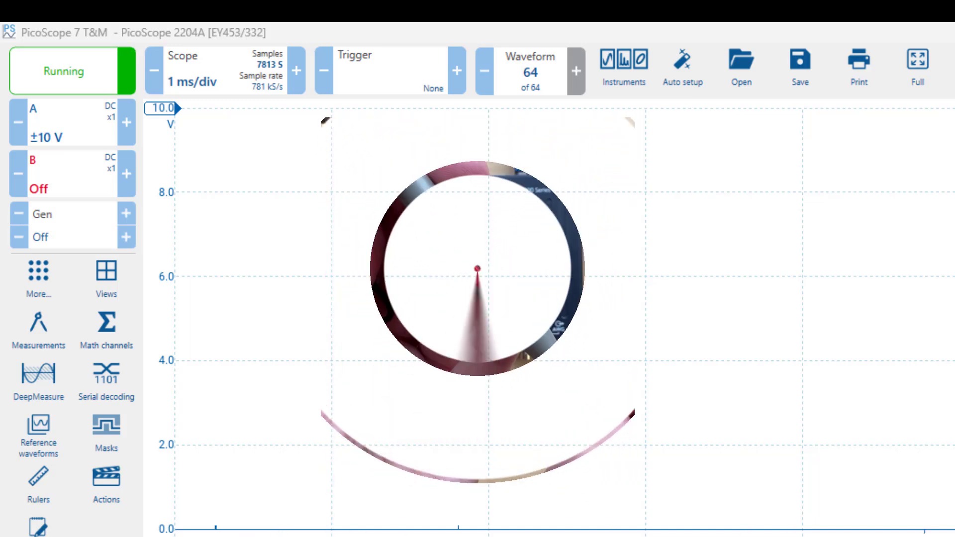
Step: Change channel A's probe setting to x10 (10:1 probe)
{"action": "left_click", "coordinate": [85, 127]}
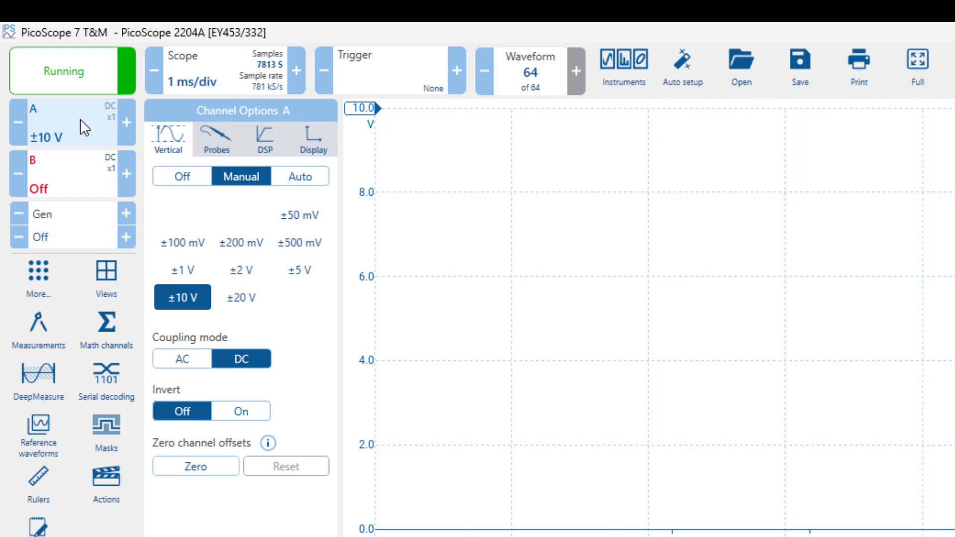
{"action": "left_click", "coordinate": [209, 141]}
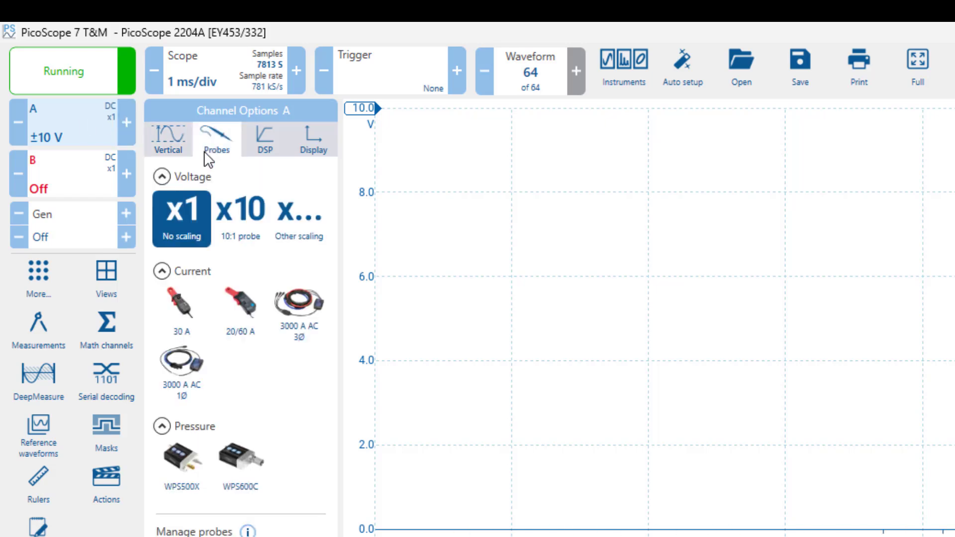
{"action": "left_click", "coordinate": [241, 232]}
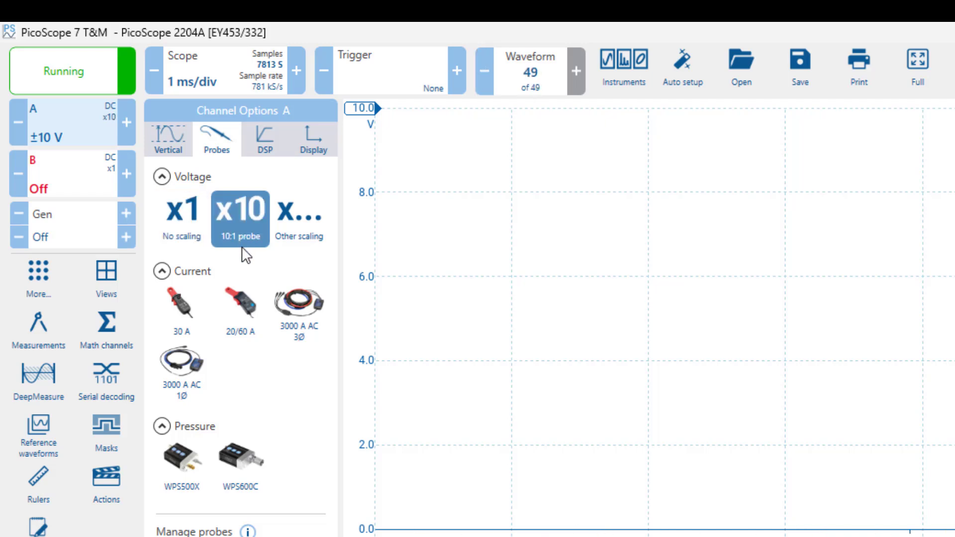
{"action": "left_click", "coordinate": [80, 121]}
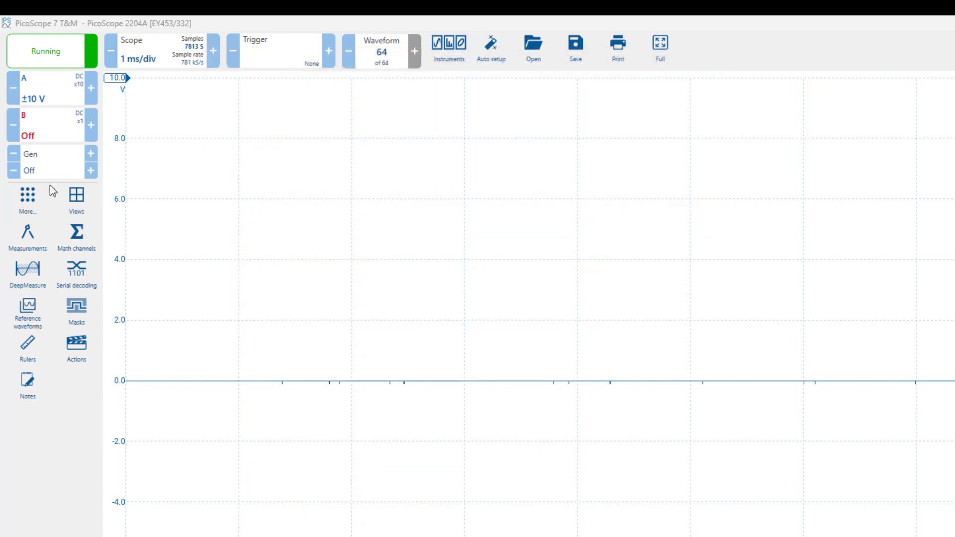
Step: Set the signal generator to a 1 kHz, 1 V square wave with output On
{"action": "left_click", "coordinate": [57, 179]}
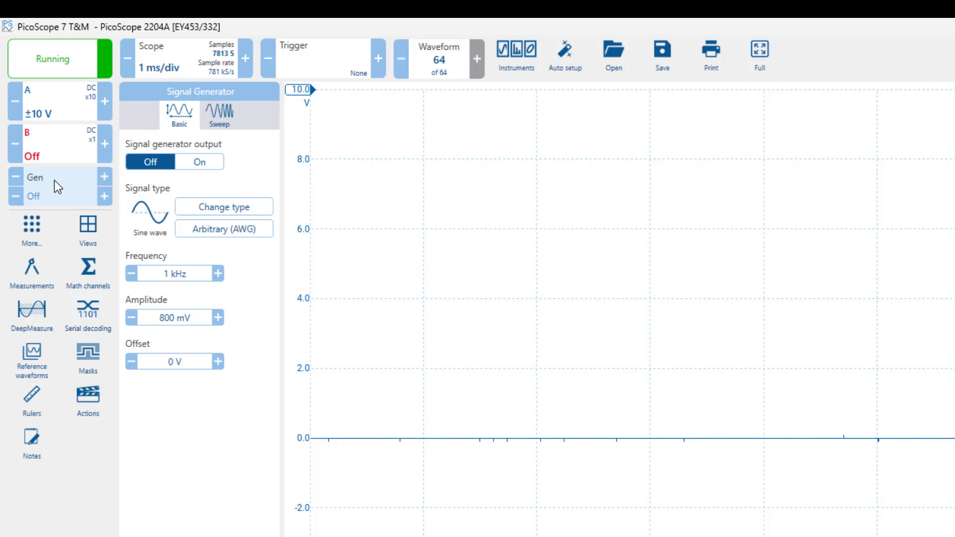
{"action": "left_click", "coordinate": [212, 206]}
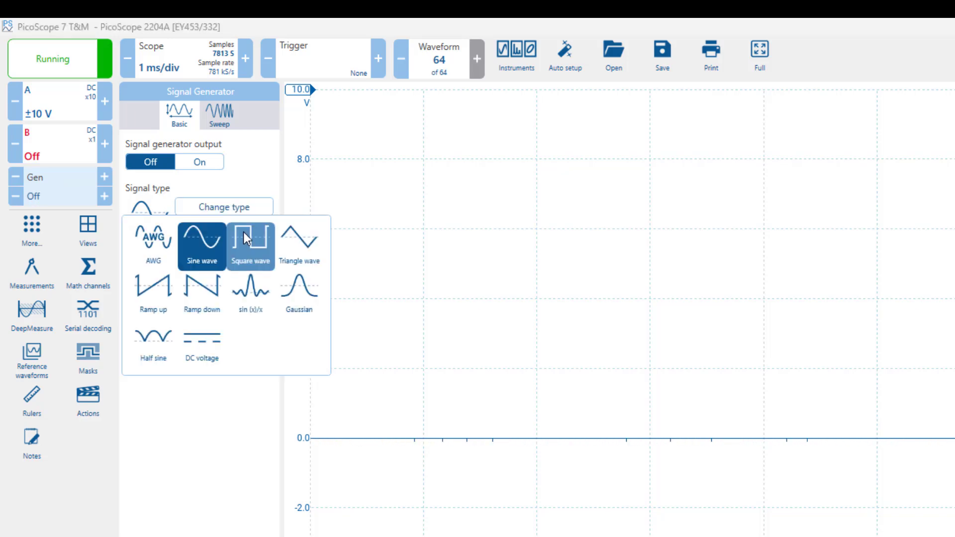
{"action": "left_click", "coordinate": [250, 246]}
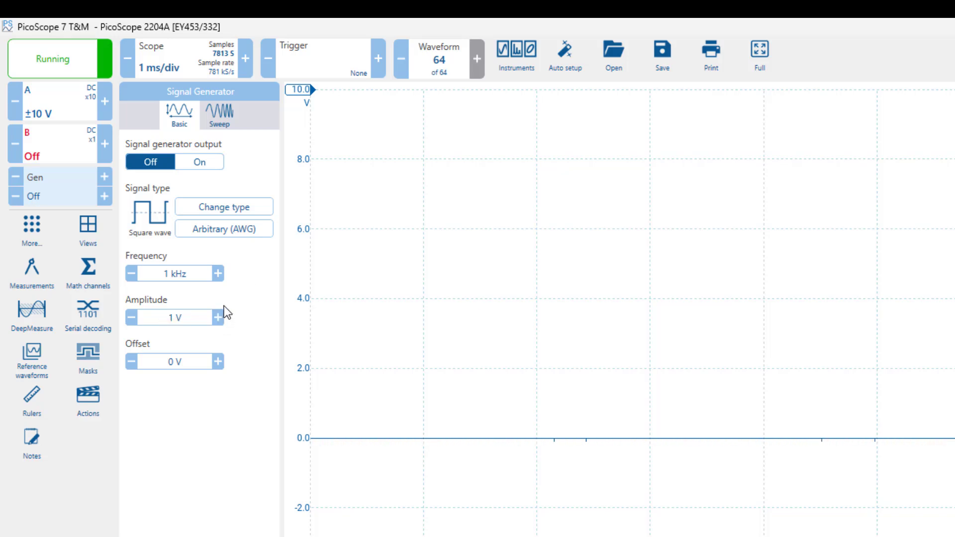
{"action": "left_click", "coordinate": [197, 159]}
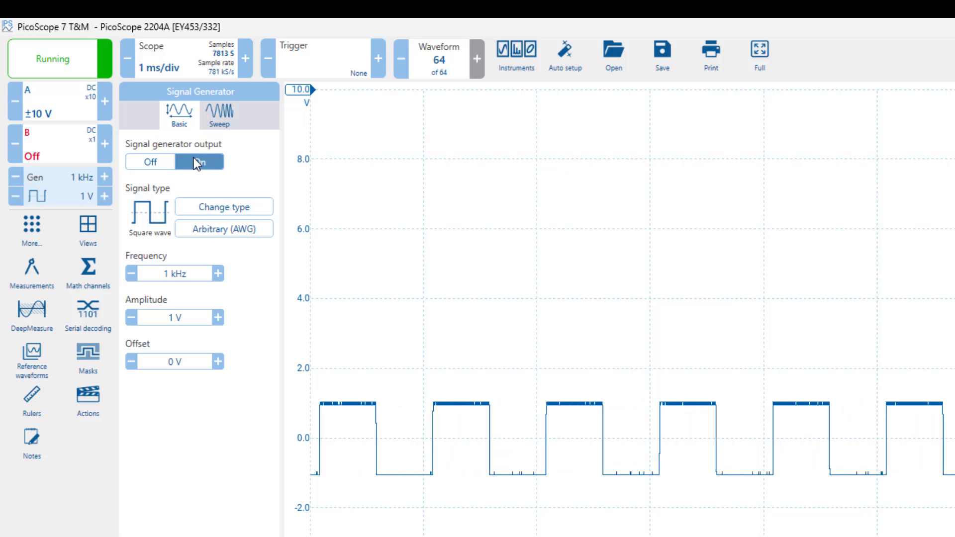
Step: Close the generator settings and switch channel A to Auto range, giving ±2 V
{"action": "left_click", "coordinate": [57, 179]}
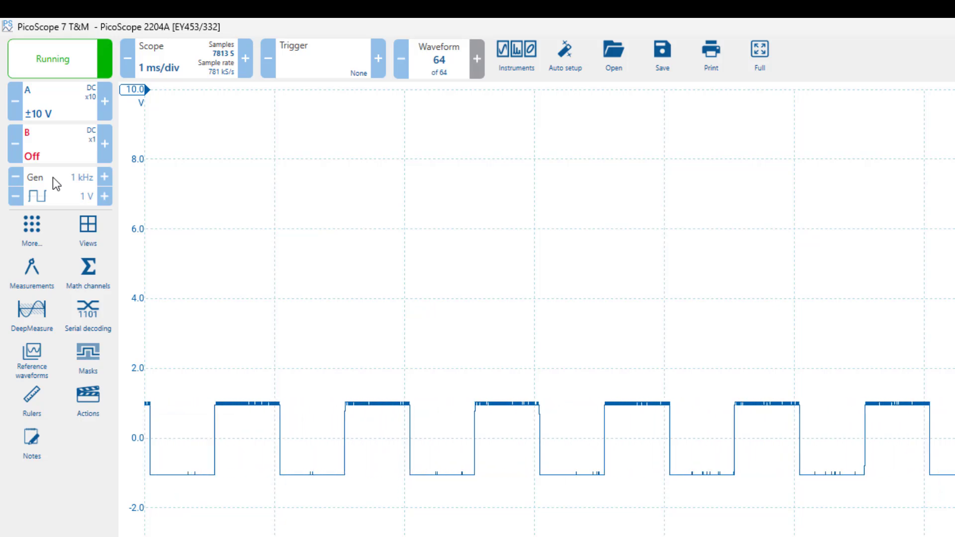
{"action": "left_click", "coordinate": [68, 101]}
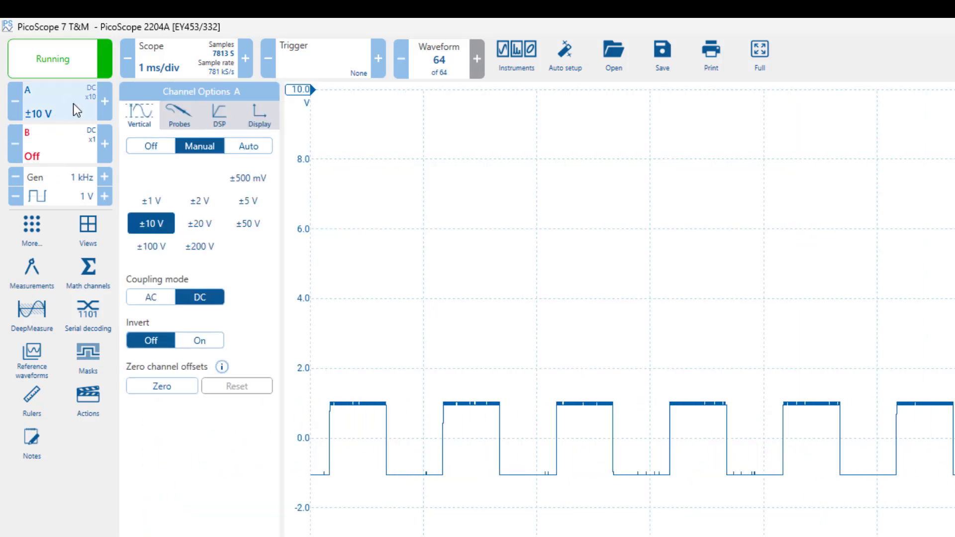
{"action": "left_click", "coordinate": [247, 144]}
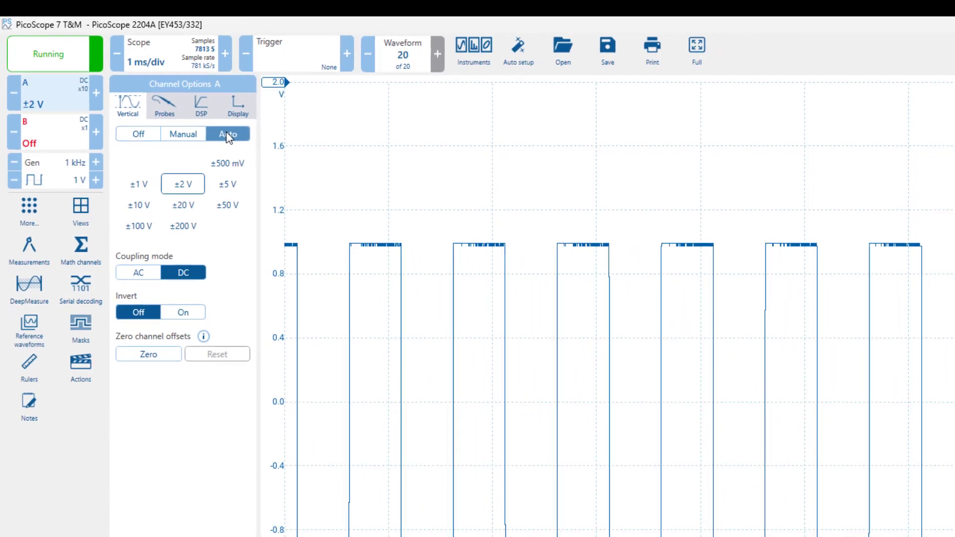
{"action": "left_click", "coordinate": [48, 86]}
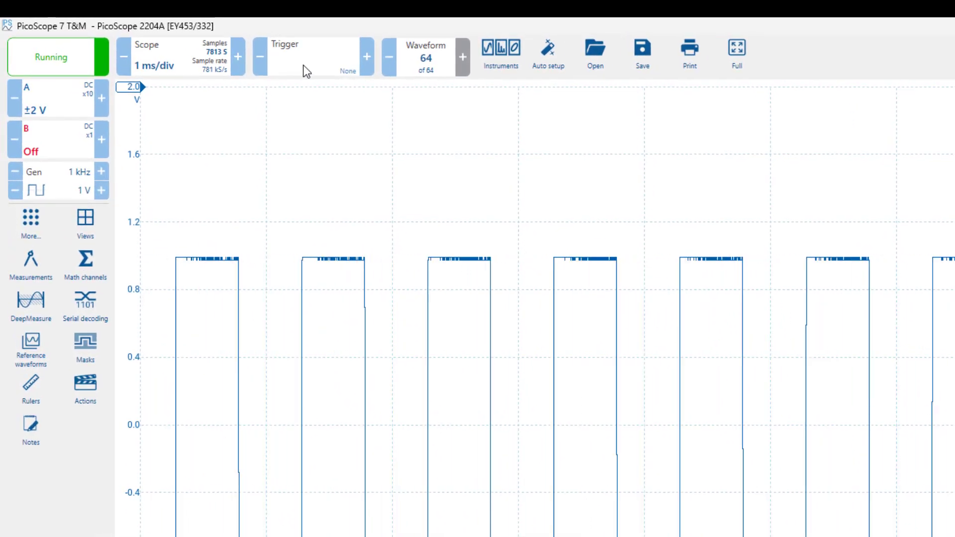
Step: Set the trigger mode to Auto, on channel A's rising edge at 0 V
{"action": "left_click", "coordinate": [307, 72]}
{"action": "left_click", "coordinate": [209, 131]}
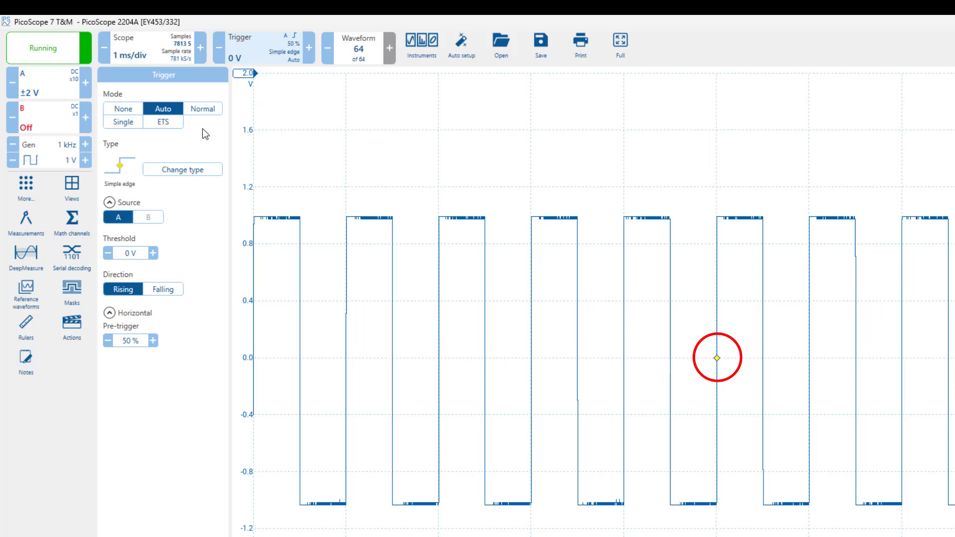
{"action": "left_click", "coordinate": [257, 53]}
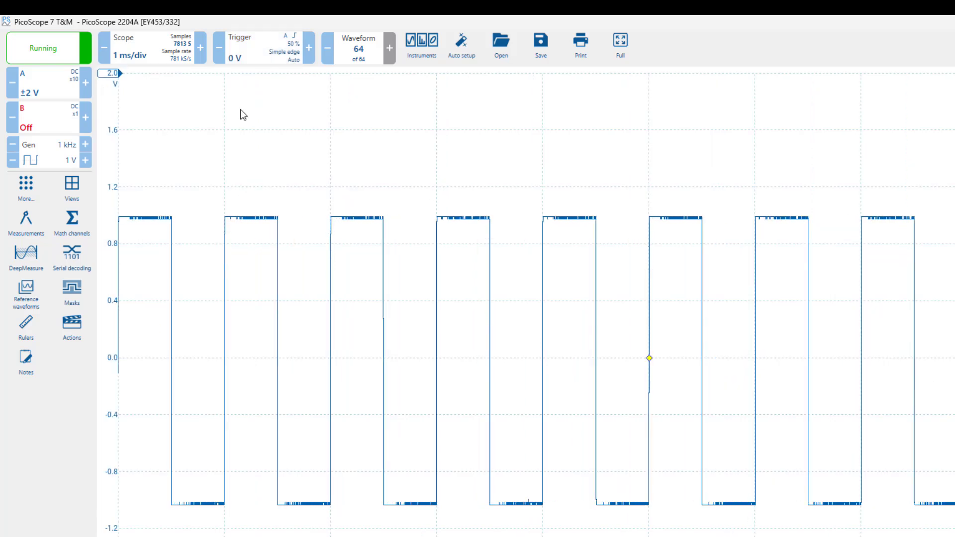
Step: Shorten the timebase from 1 ms/div to 500 µs/div
{"action": "left_click", "coordinate": [104, 54]}
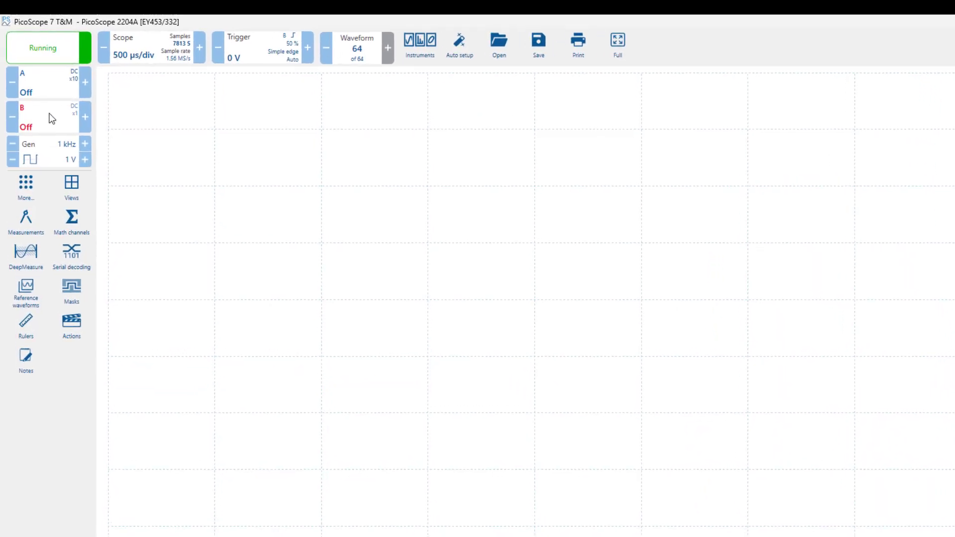
Step: Give channel B a x10 probe and an Auto vertical range
{"action": "left_click", "coordinate": [44, 103]}
{"action": "left_click", "coordinate": [148, 99]}
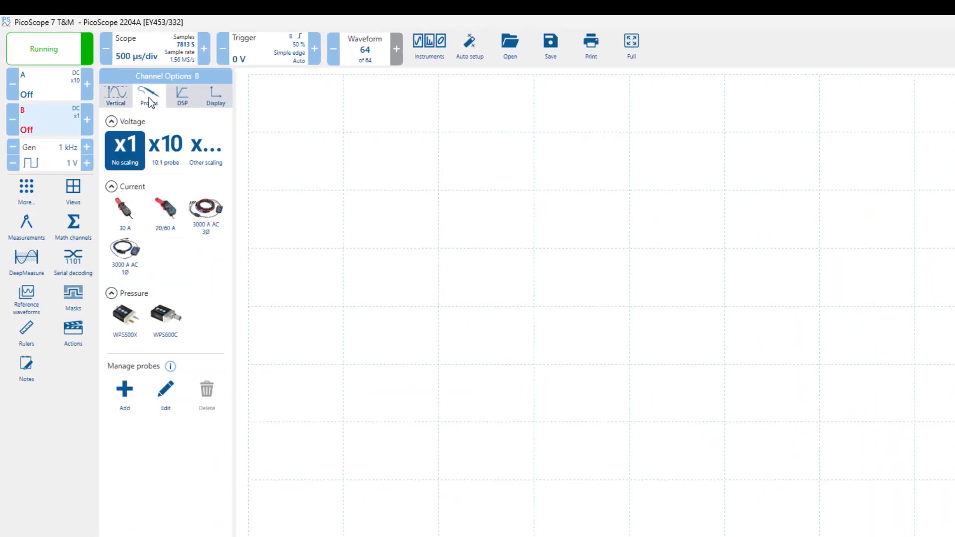
{"action": "left_click", "coordinate": [168, 161]}
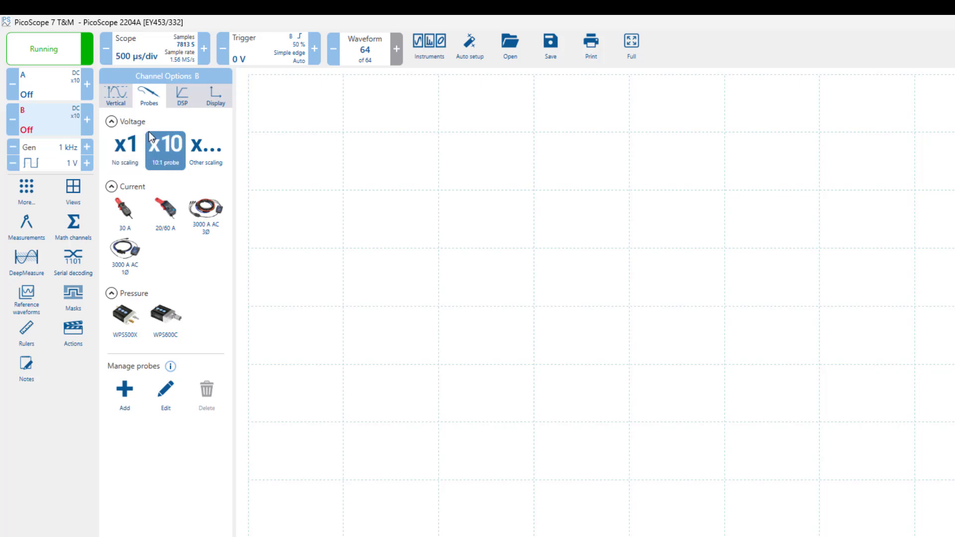
{"action": "left_click", "coordinate": [120, 105]}
{"action": "left_click", "coordinate": [206, 121]}
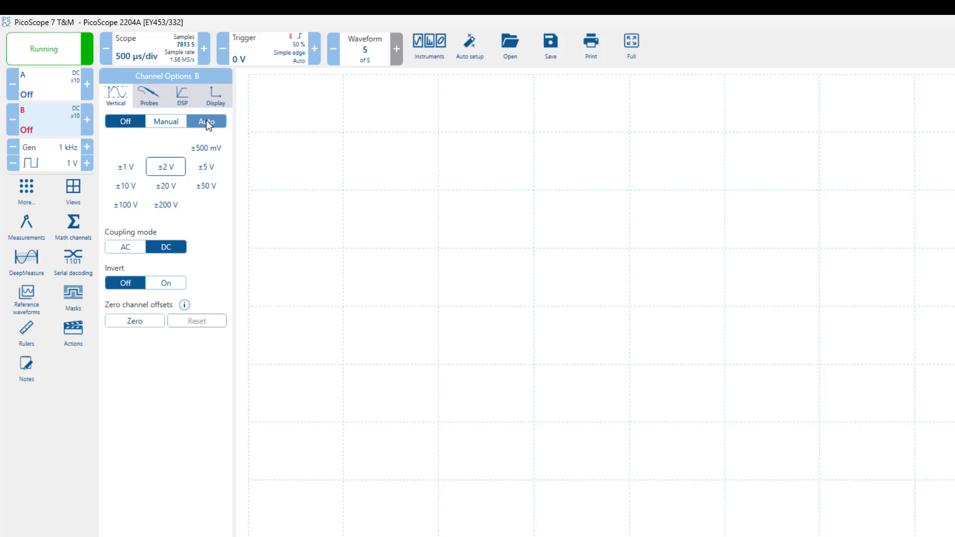